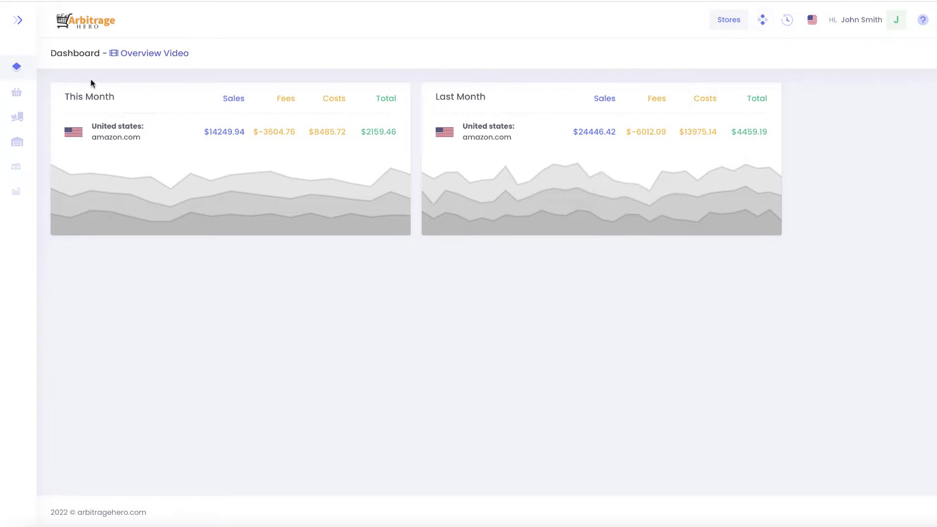
Step: Expand Online Arbitrage in the sidebar and go to its Analyze Products page
mouse_move(12, 95)
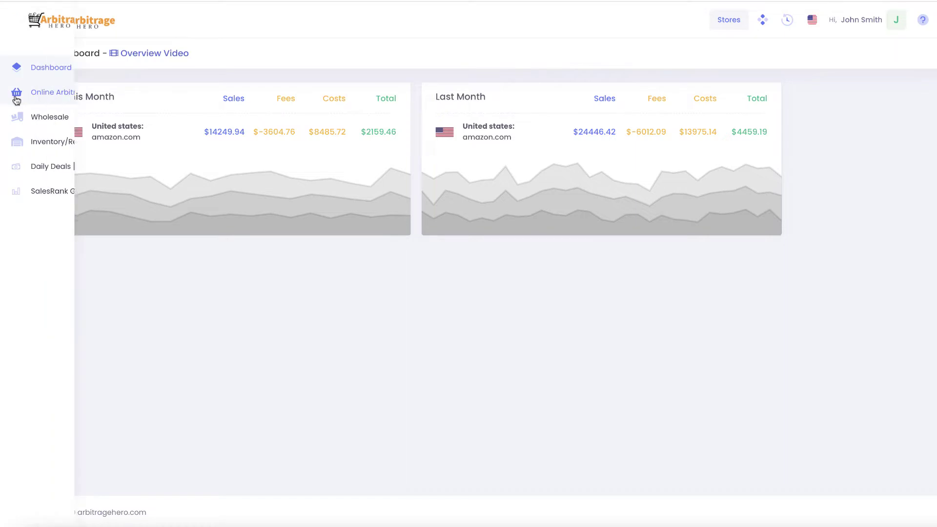
left_click(49, 96)
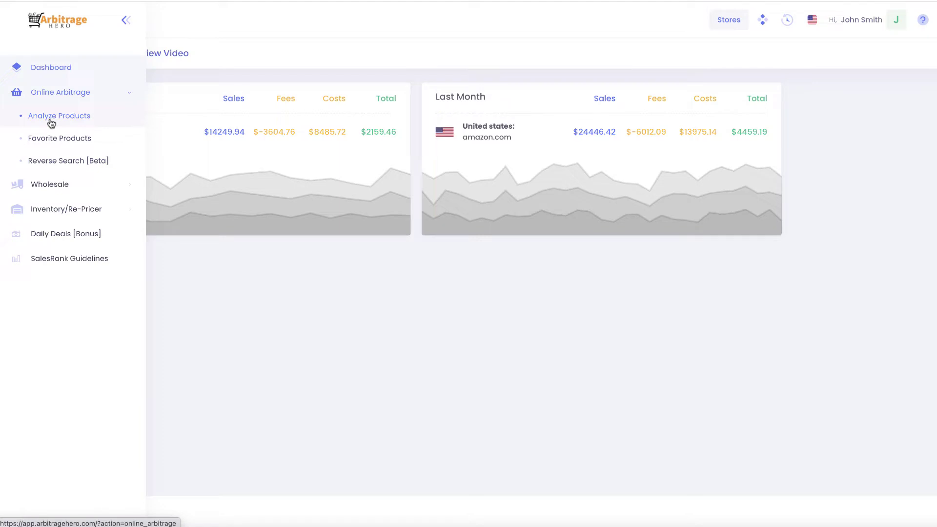
left_click(51, 117)
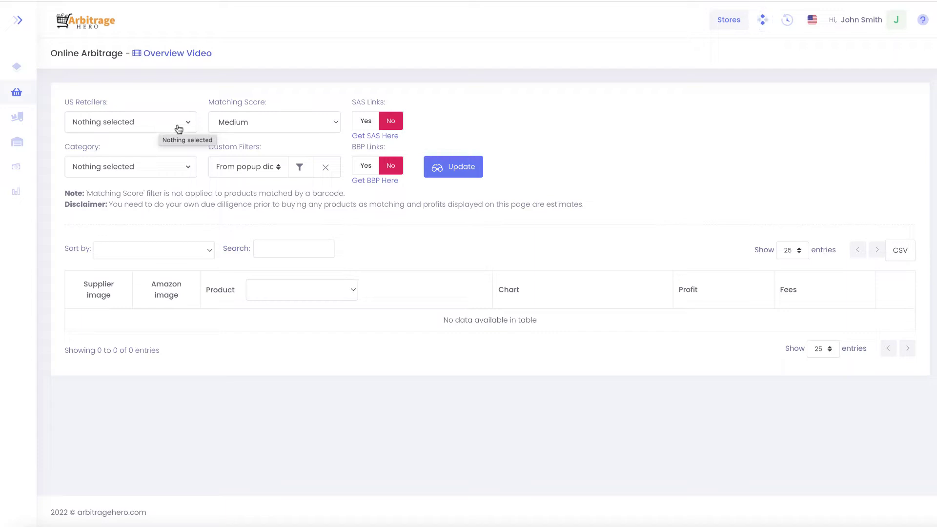
left_click(179, 129)
left_click(181, 128)
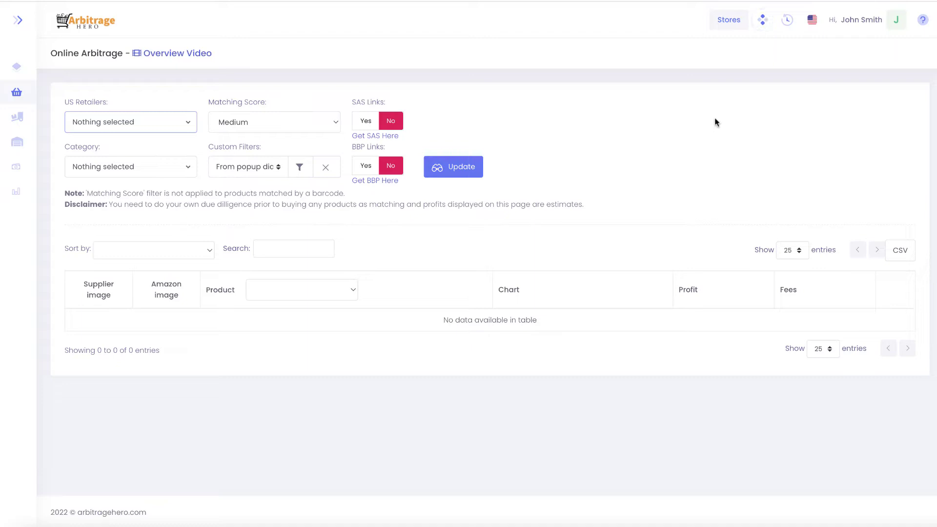
left_click(813, 22)
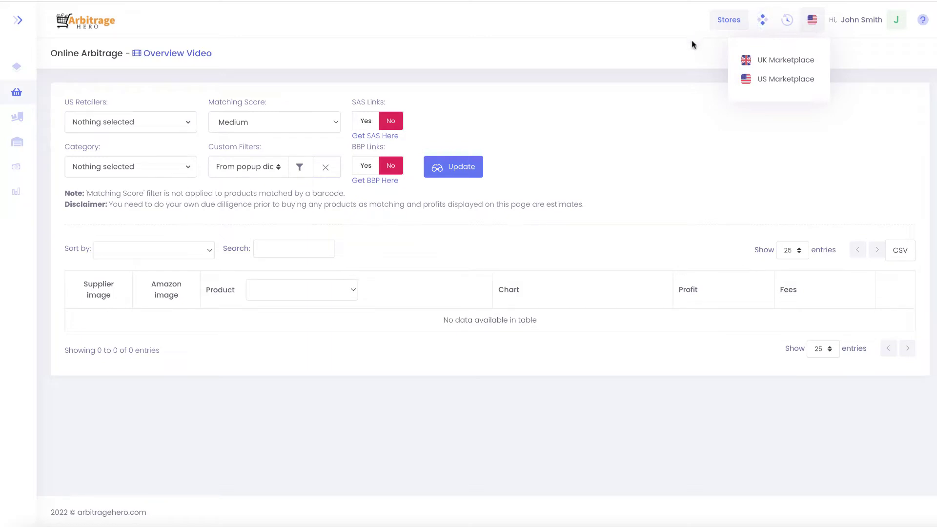
left_click(676, 66)
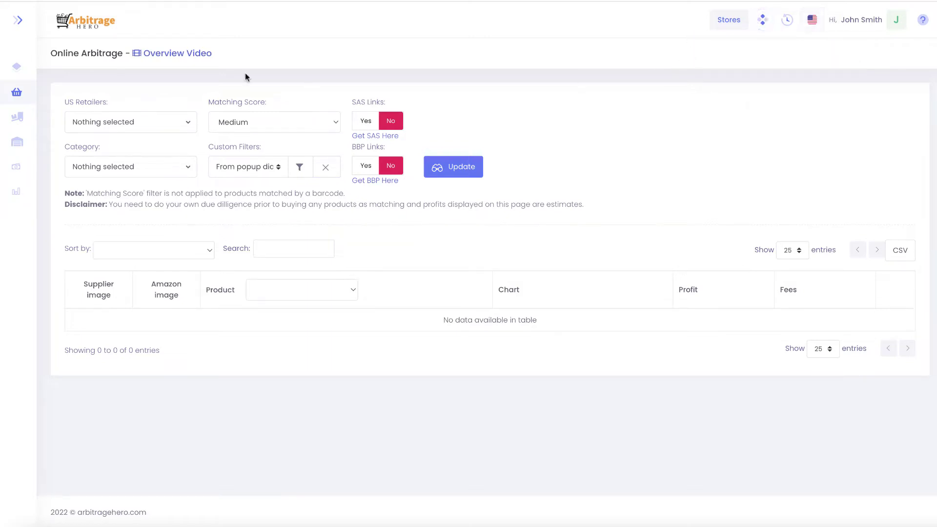
left_click(156, 123)
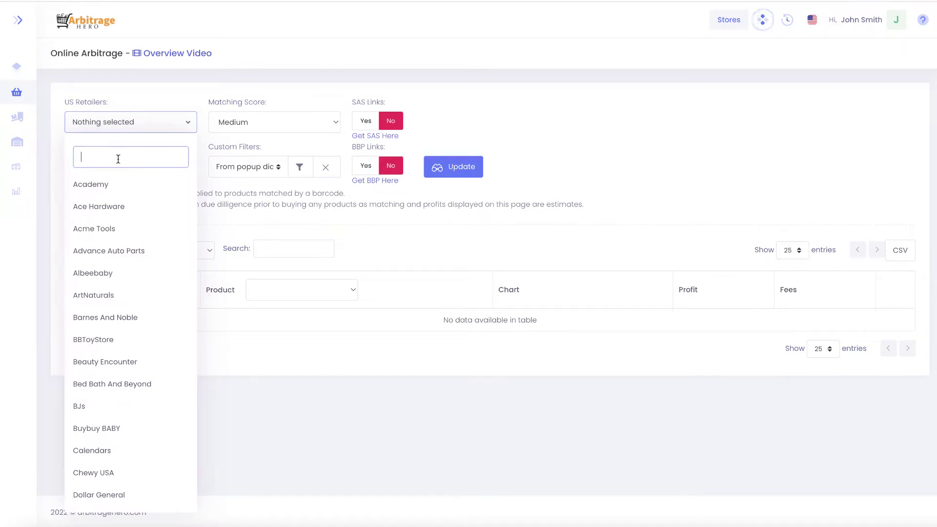
left_click(102, 179)
left_click(104, 224)
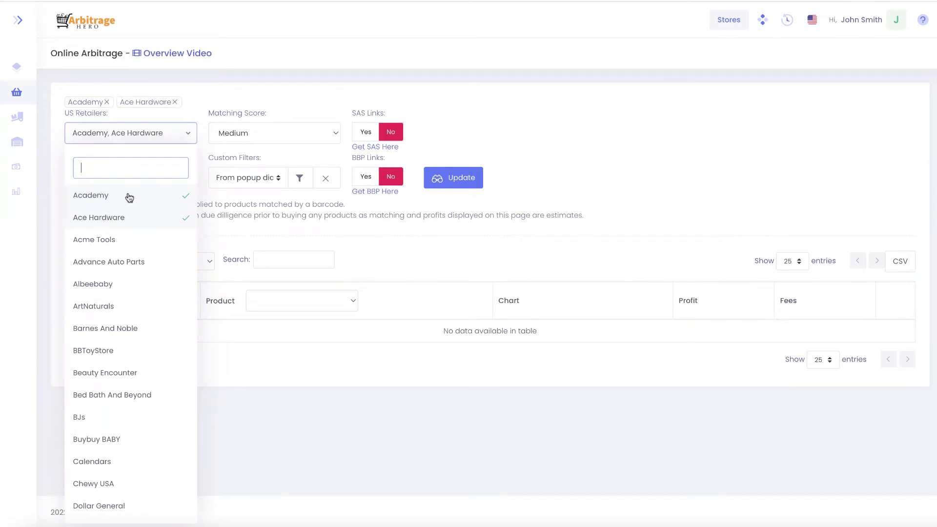
left_click(146, 182)
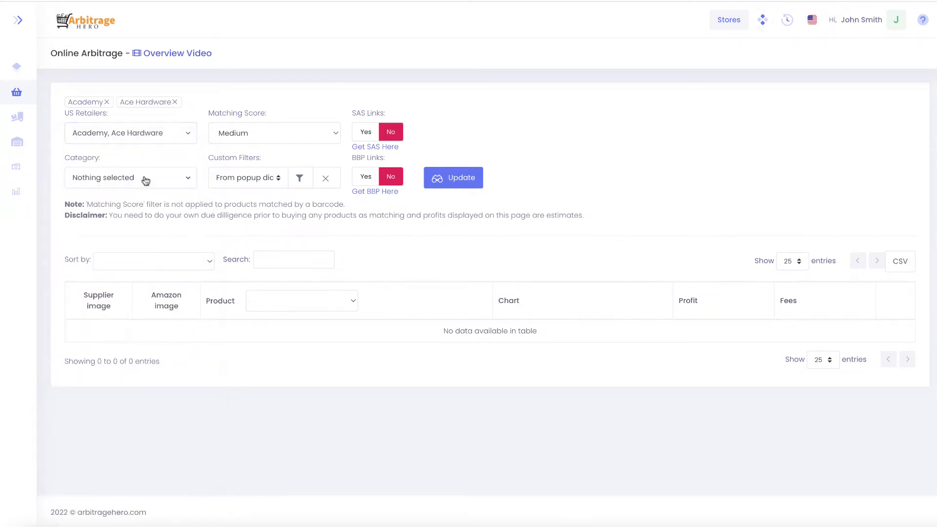
left_click(106, 103)
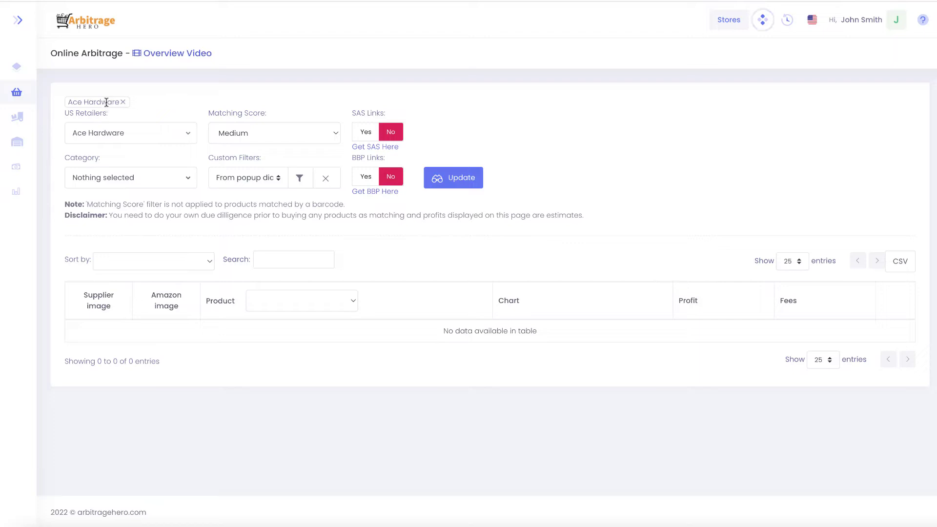
left_click(122, 103)
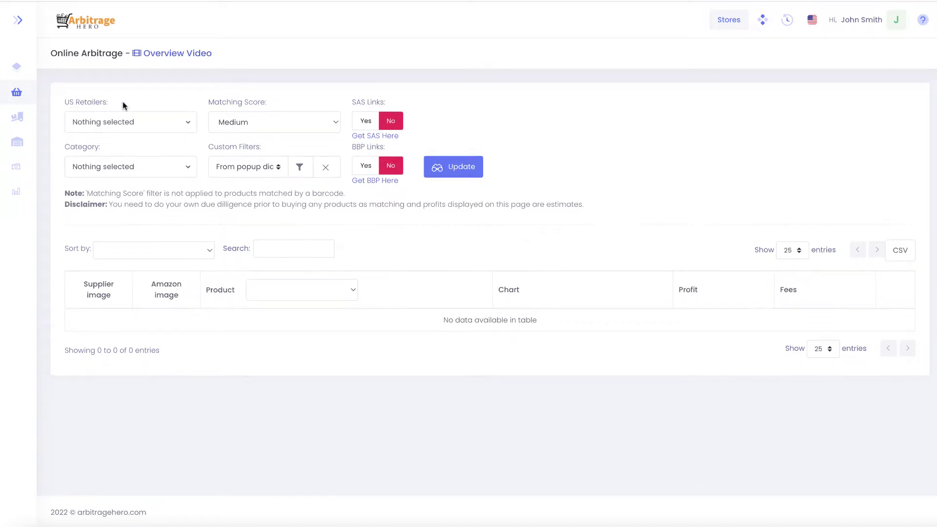
left_click(144, 177)
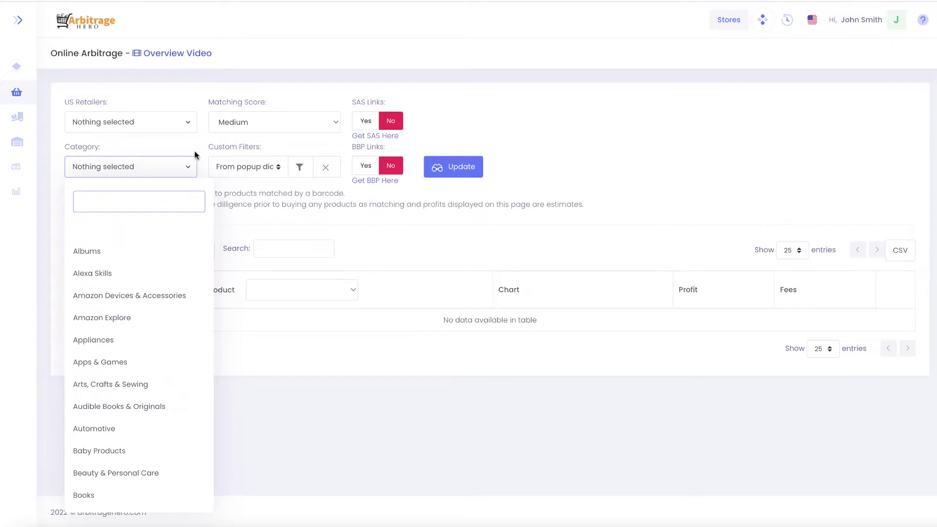
left_click(179, 146)
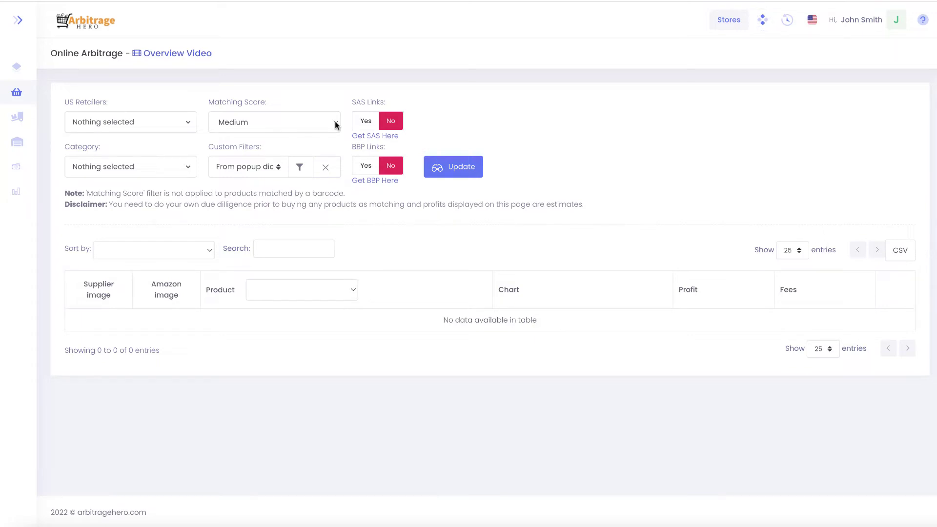
left_click(335, 125)
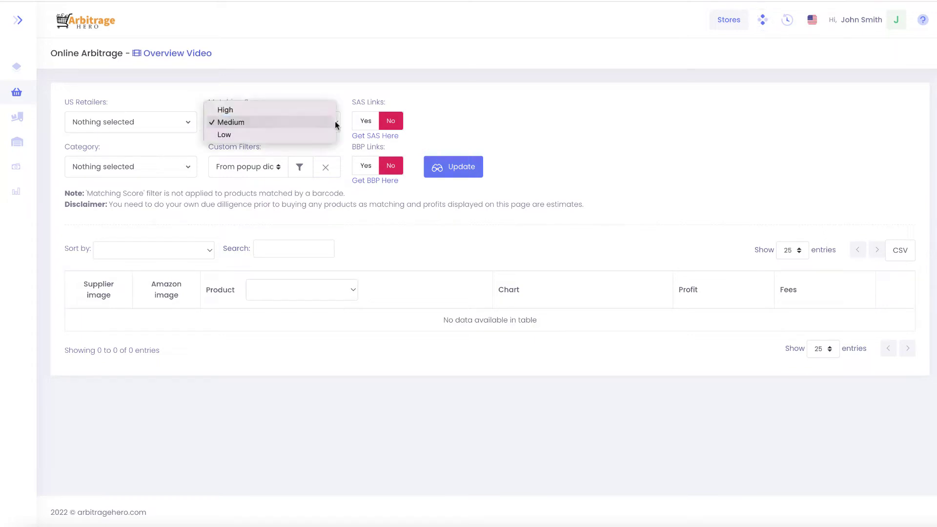
left_click(239, 122)
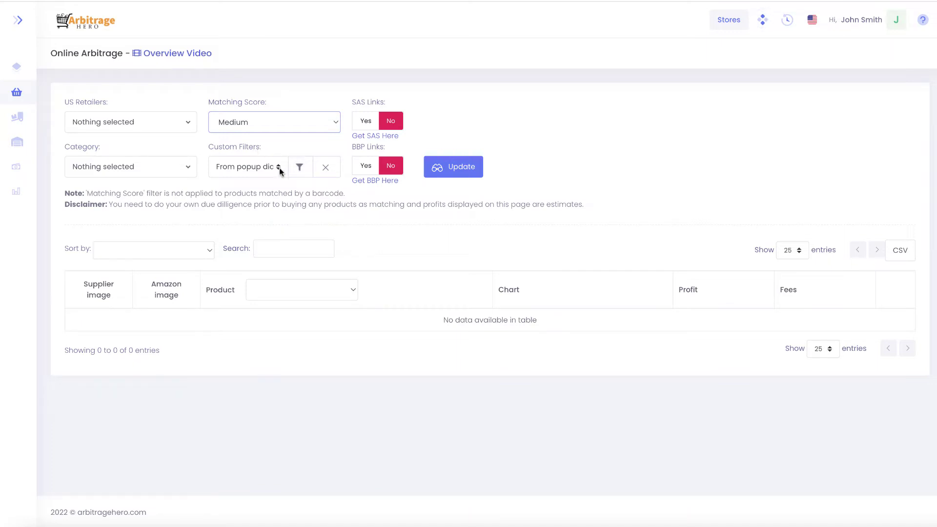
Step: Set the custom filter's Max ROI to 30% and load Academy products
left_click(300, 166)
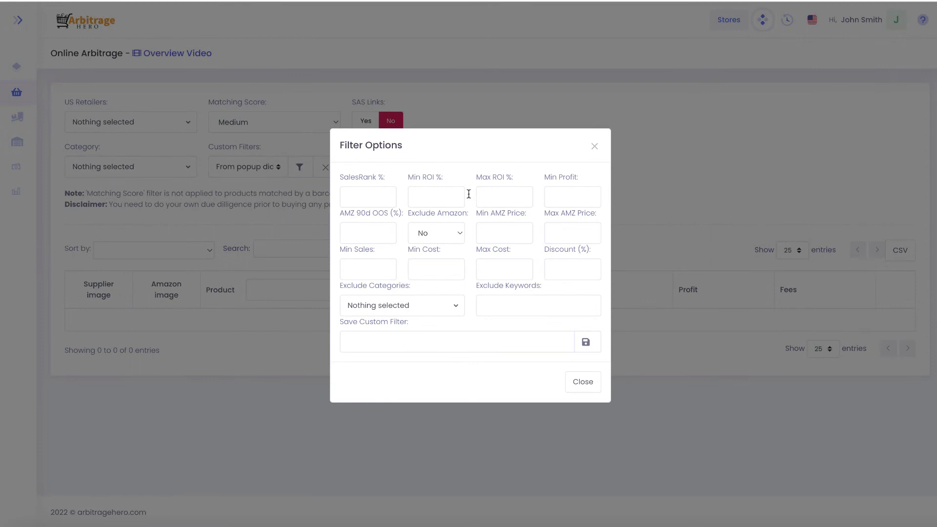
left_click(356, 197)
left_click(413, 195)
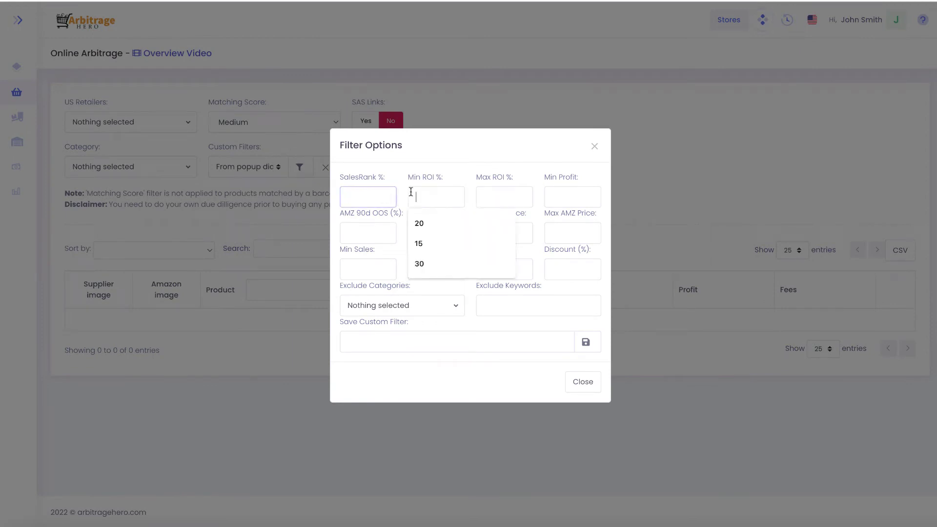
left_click(499, 202)
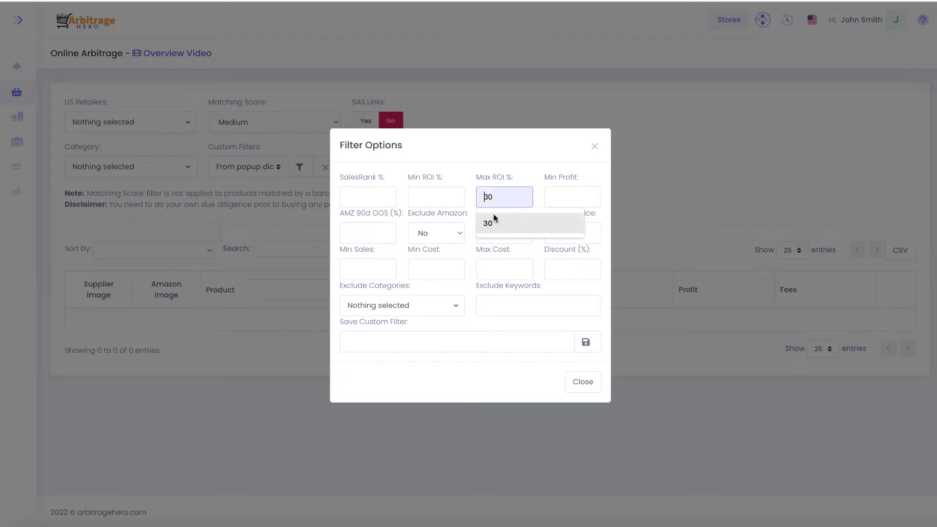
left_click(493, 217)
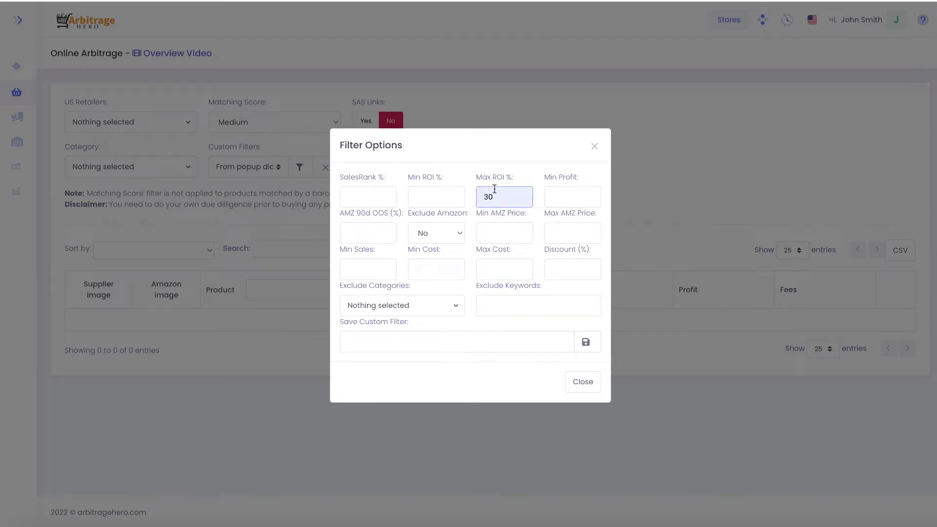
left_click(580, 383)
left_click(459, 179)
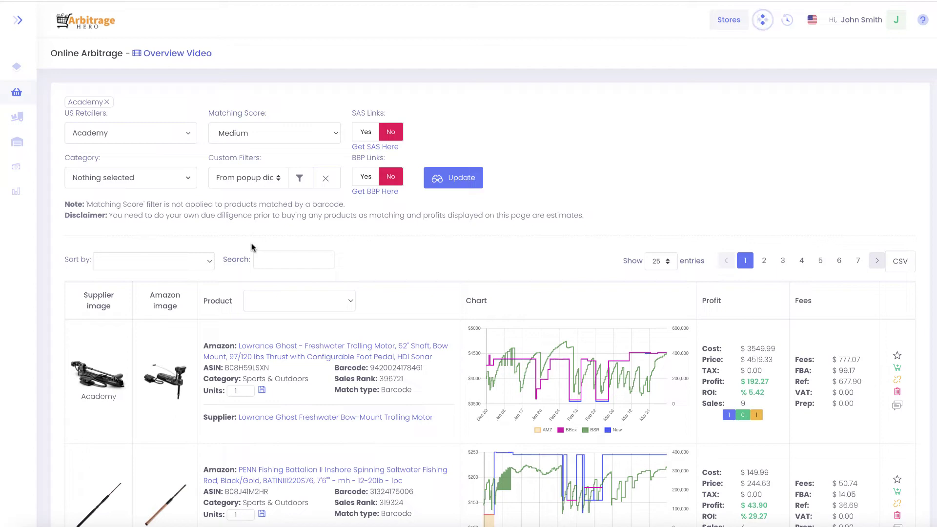
Step: Set Min ROI to 30, clear Max ROI, reload results, and reopen the filter options
left_click(299, 179)
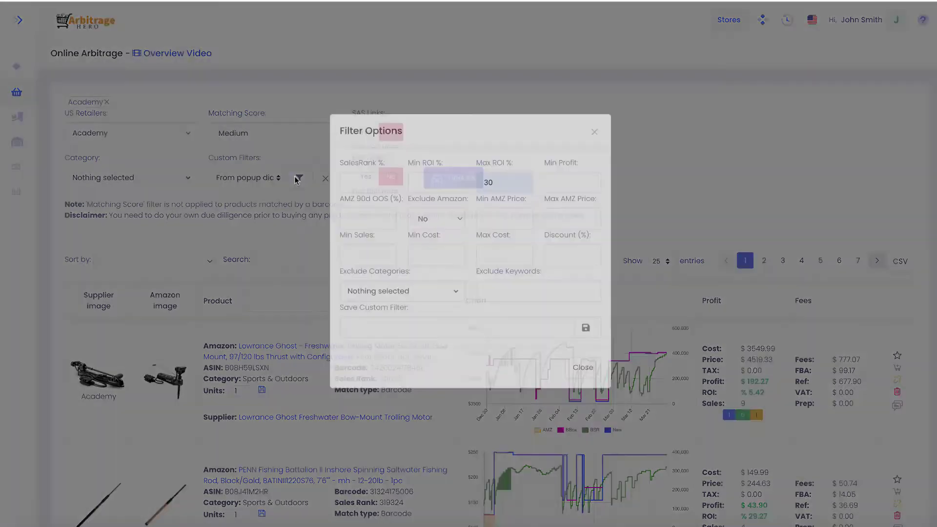
left_click(433, 196)
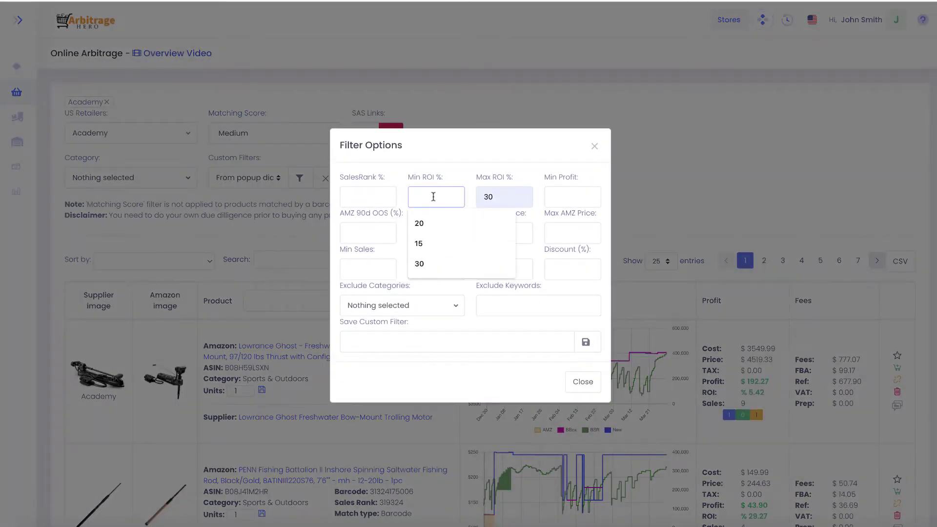
type("30")
key("Tab")
key("BackSpace")
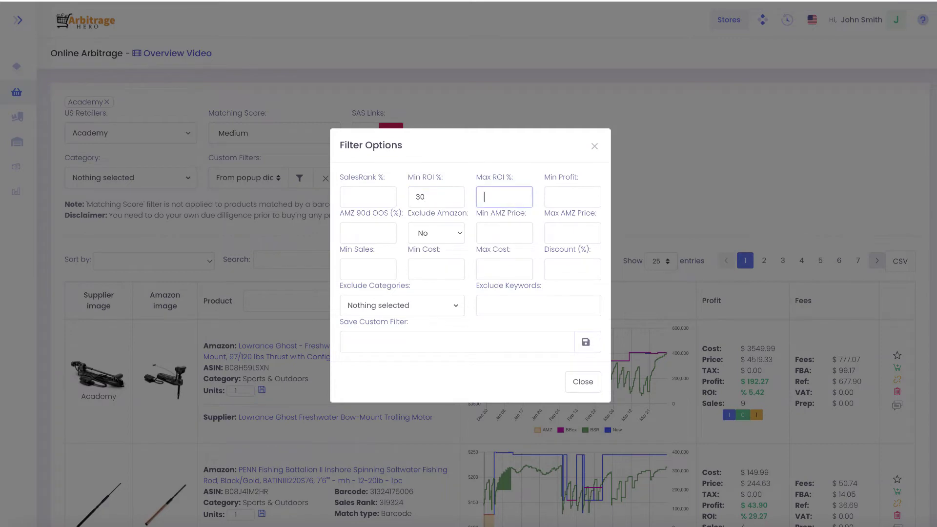
left_click(585, 385)
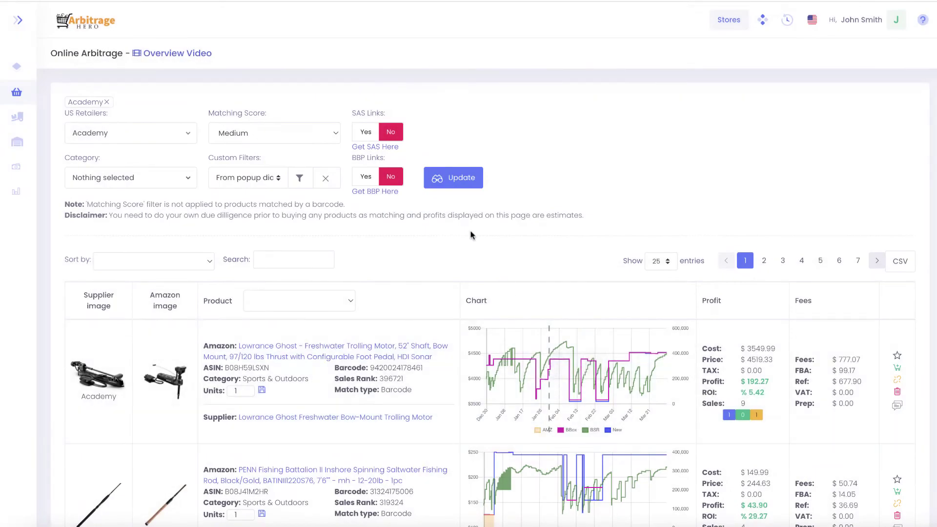
left_click(459, 180)
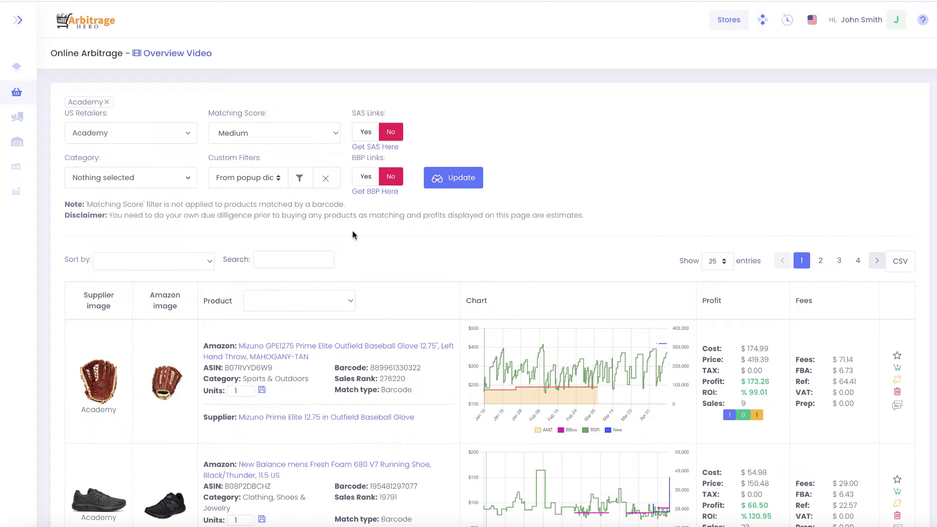
left_click(296, 185)
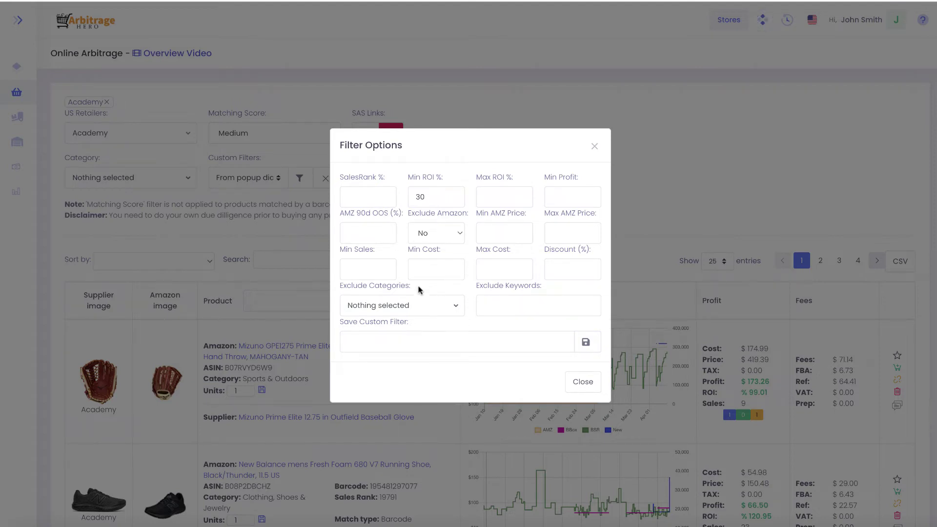
Step: Save the filter as 'Test30ROI' and select it from the Custom Filters dropdown
left_click(374, 348)
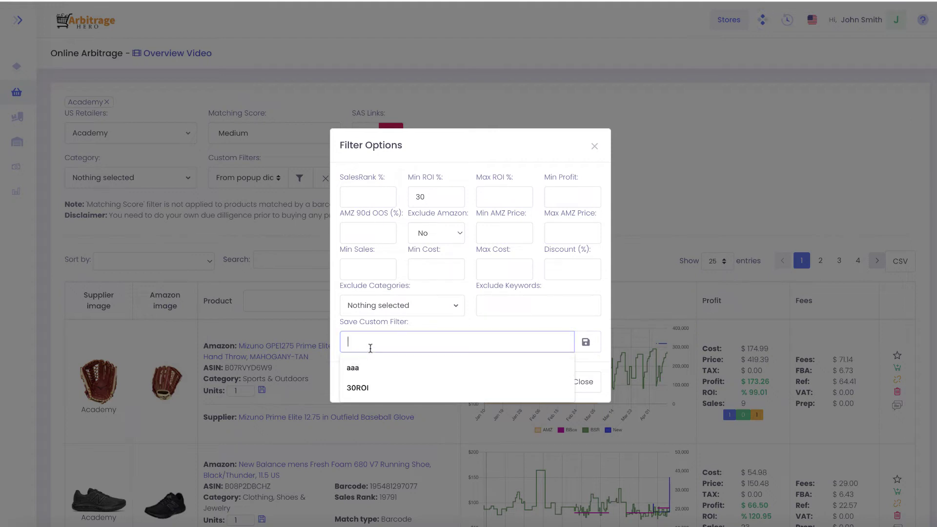
type("Test")
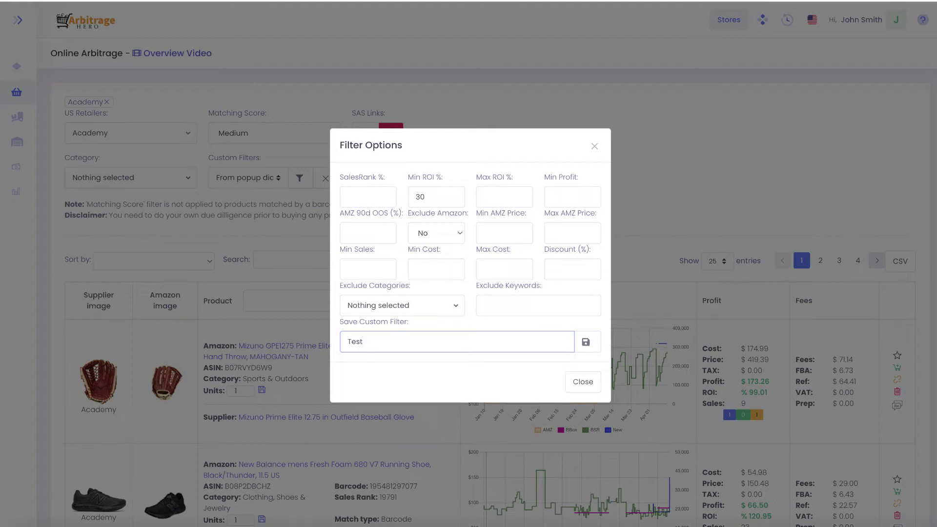
type("30ROI")
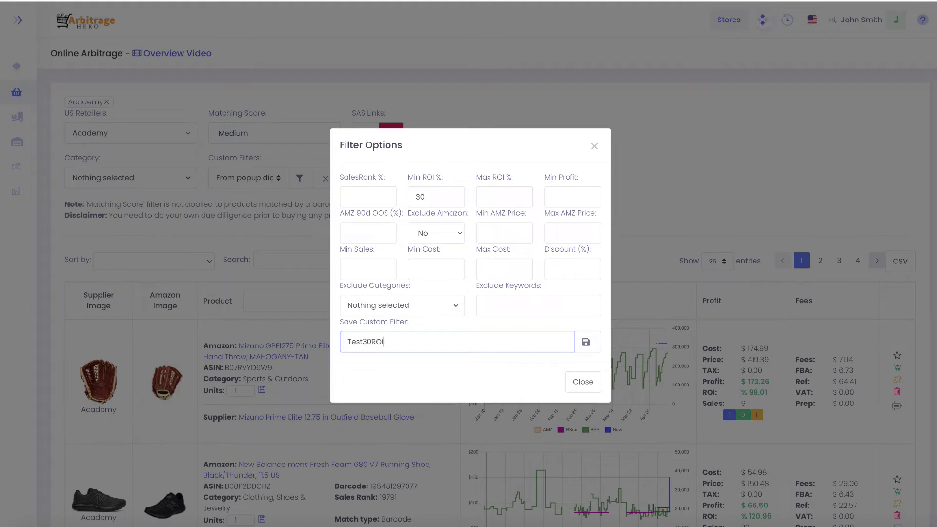
left_click(586, 341)
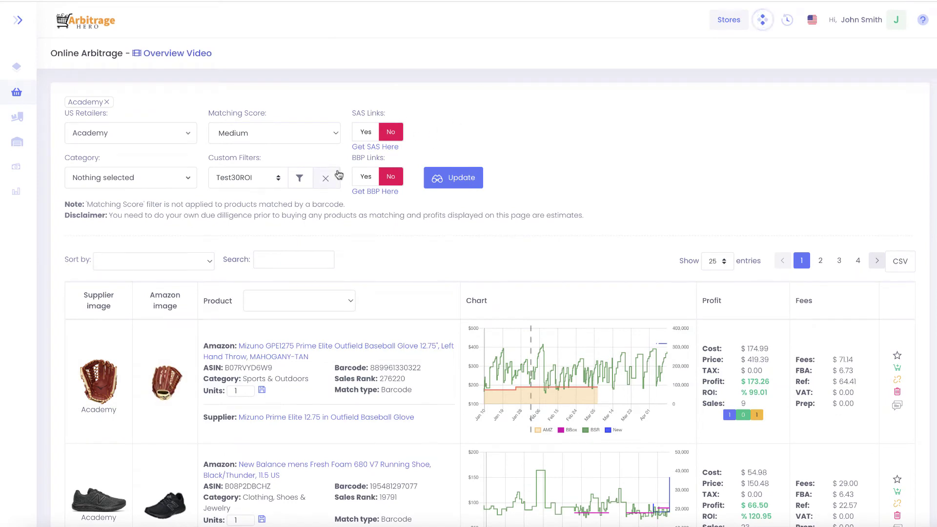
left_click(240, 177)
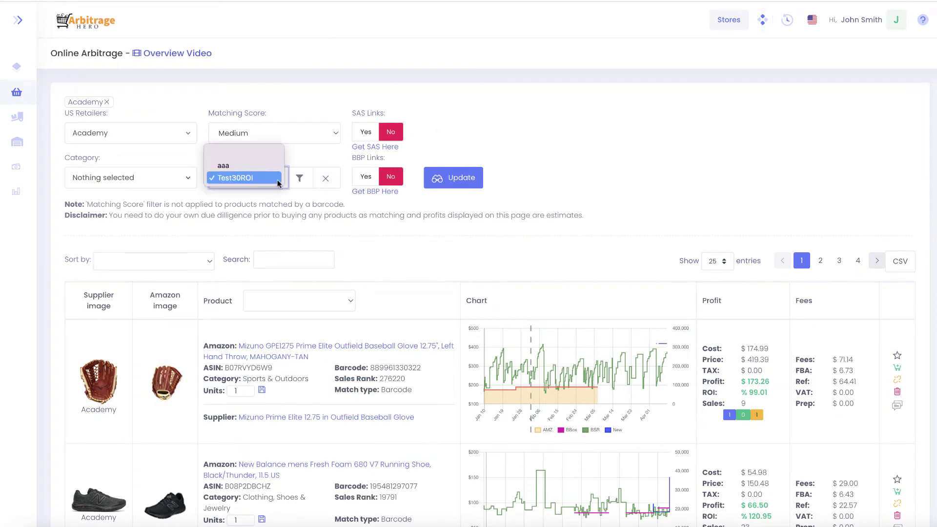
left_click(245, 178)
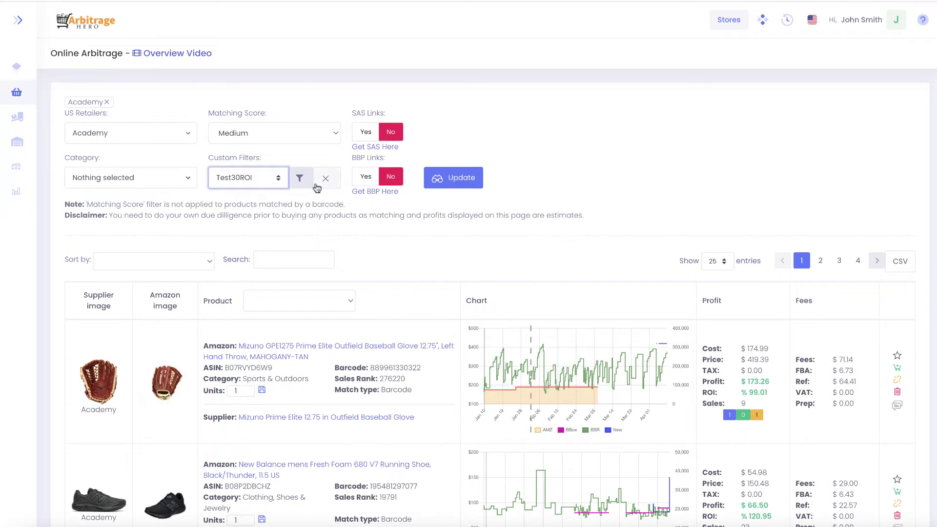
Step: Reopen Test30ROI's filter options and view the Exclude Categories list without choosing any
left_click(299, 181)
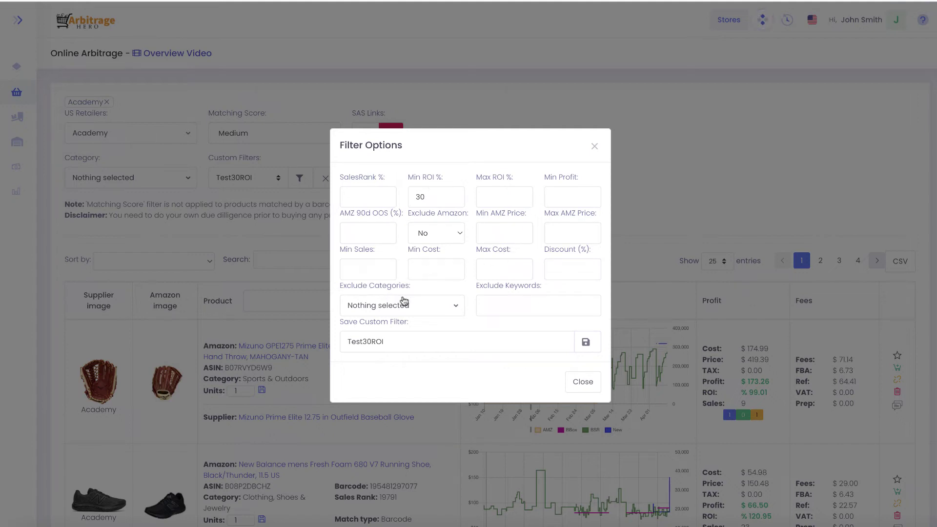
left_click(457, 308)
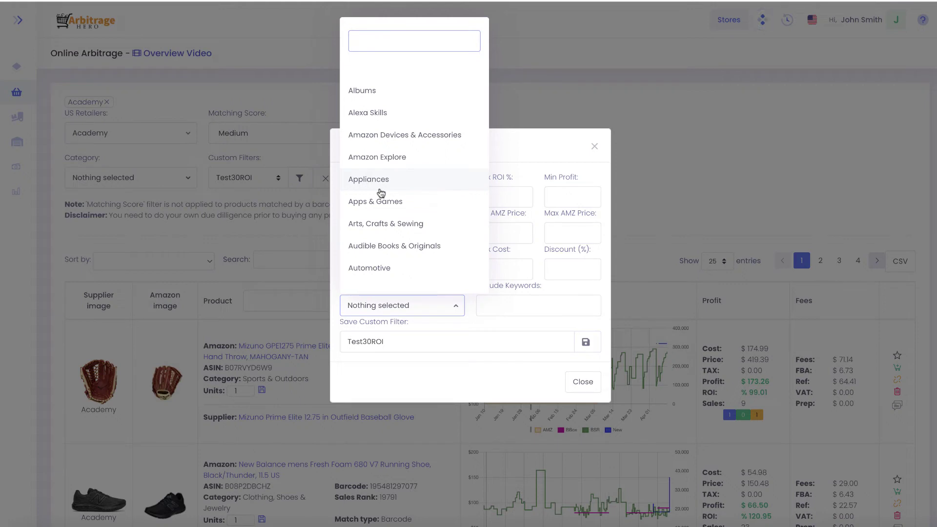
left_click(522, 148)
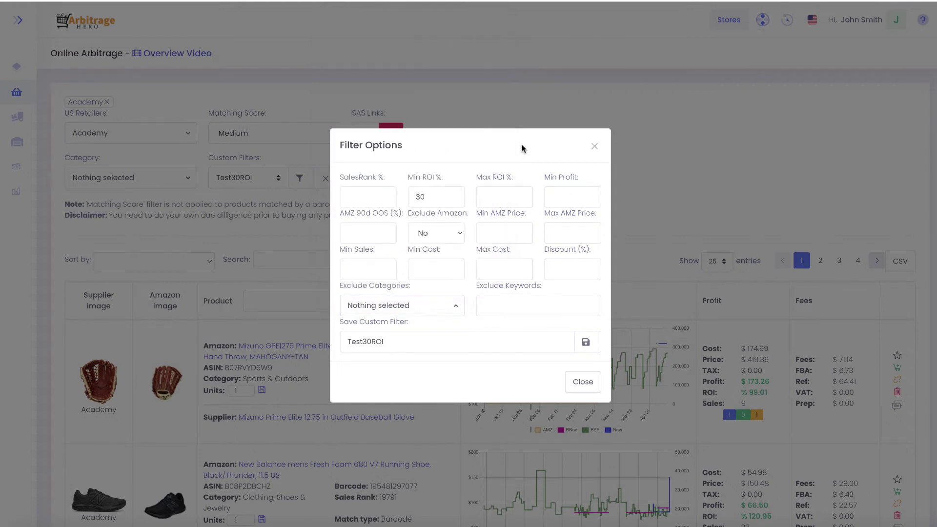
Step: Leave Exclude Keywords and Discount (%) empty and close the Filter Options dialog
left_click(504, 311)
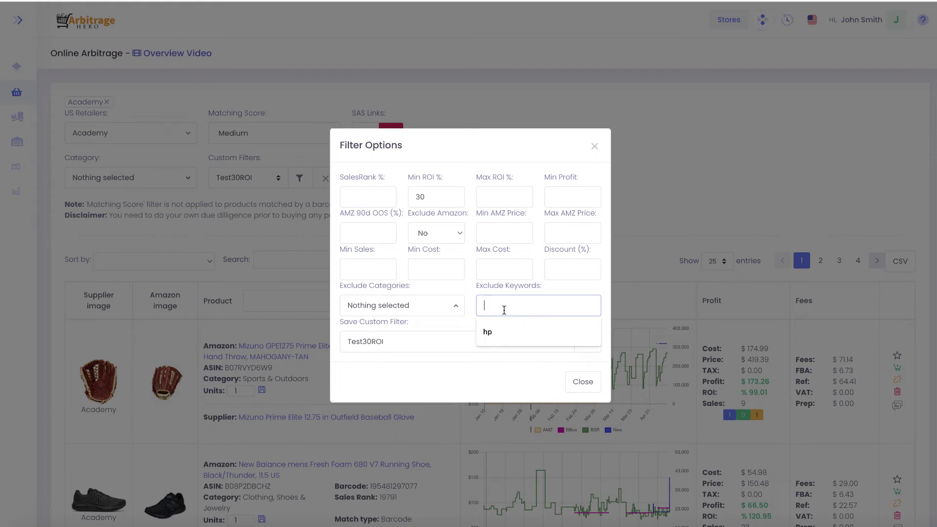
left_click(526, 252)
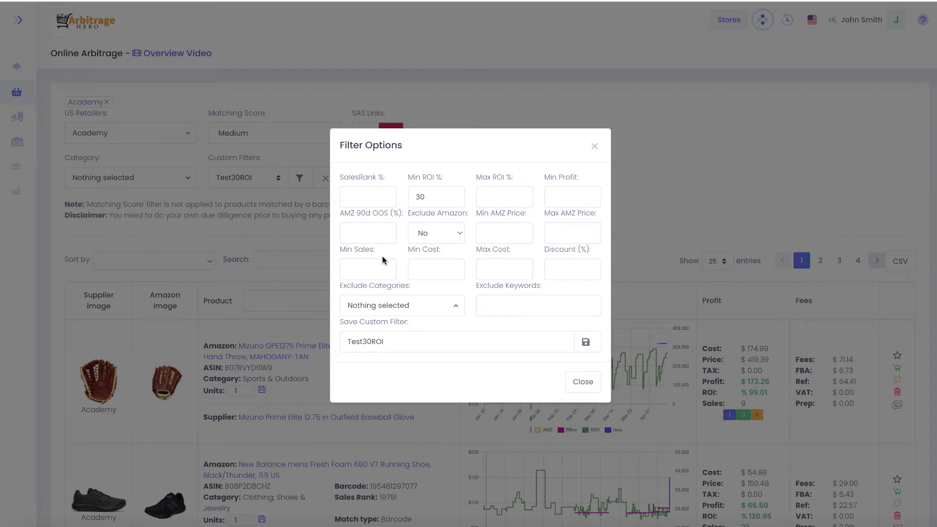
double_click(559, 251)
left_click(566, 271)
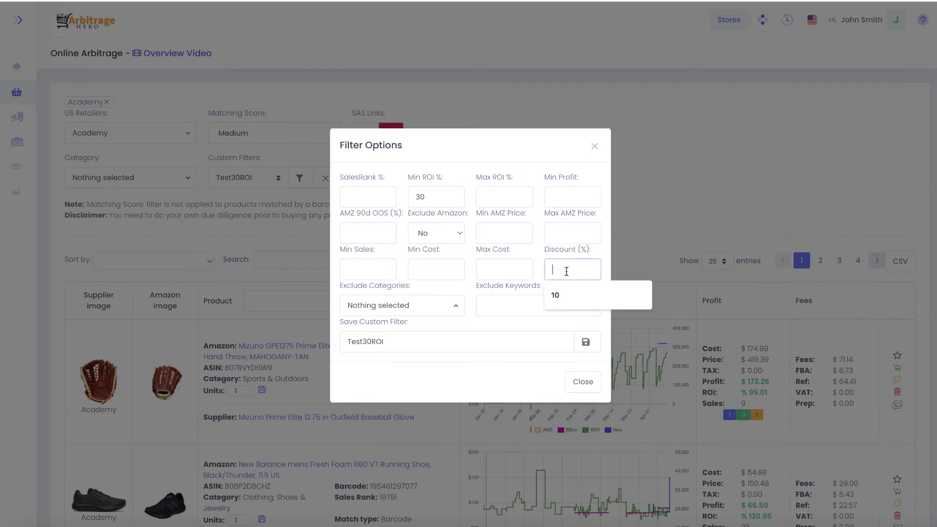
left_click(537, 255)
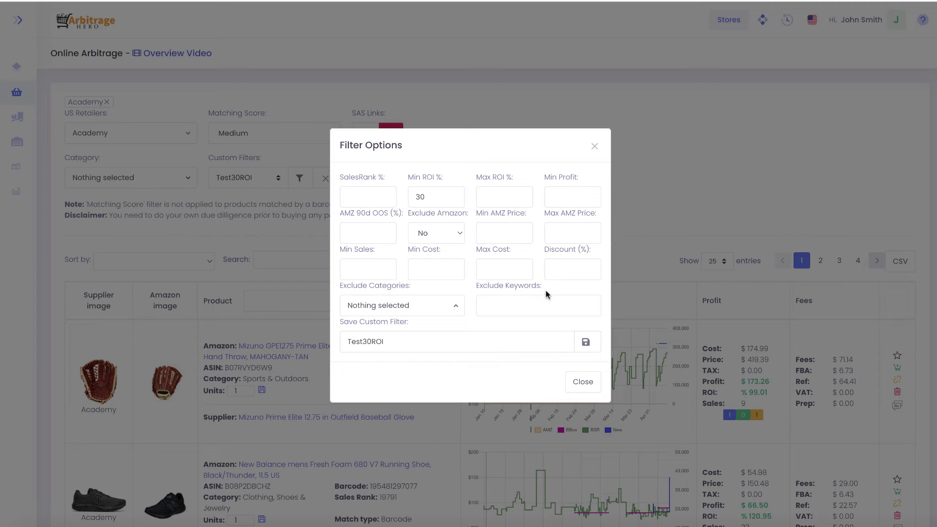
left_click(584, 382)
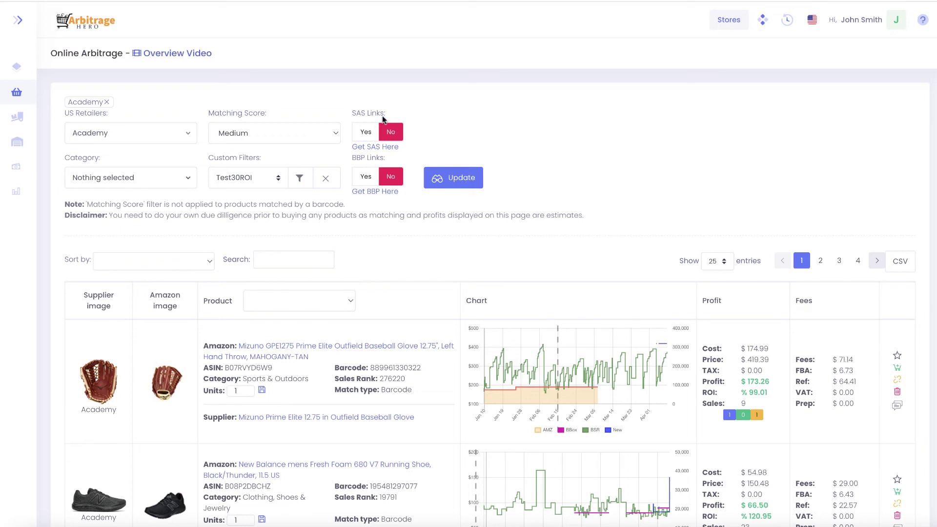
Step: Set SAS Links to Yes and update the Test30ROI-filtered results
left_click(364, 133)
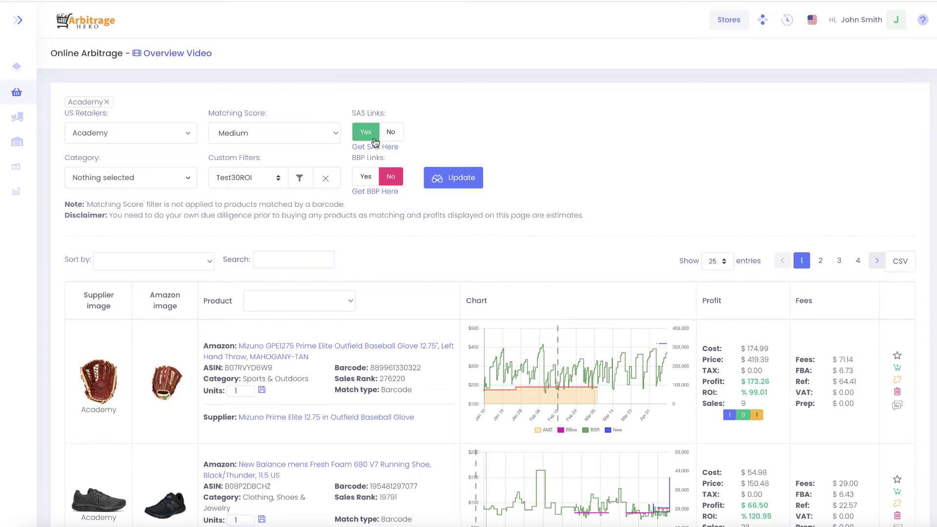
left_click(451, 180)
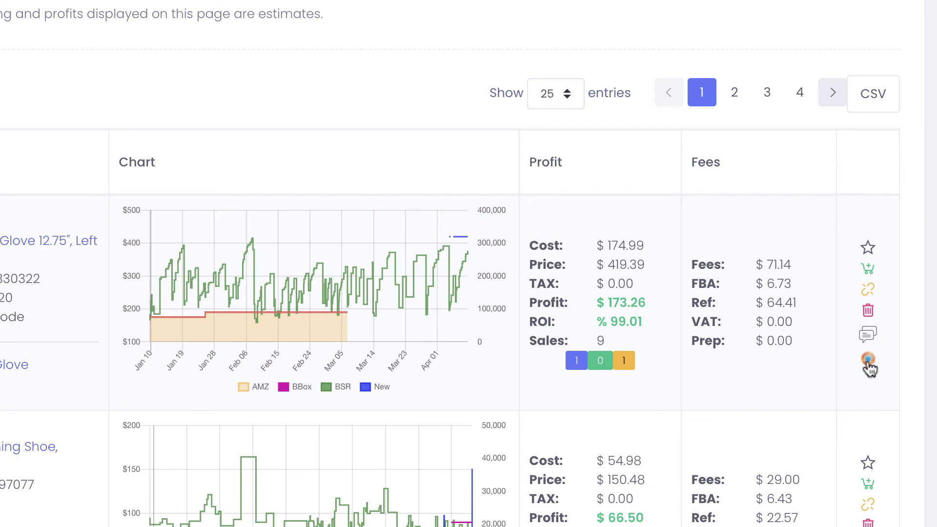
left_click(868, 363)
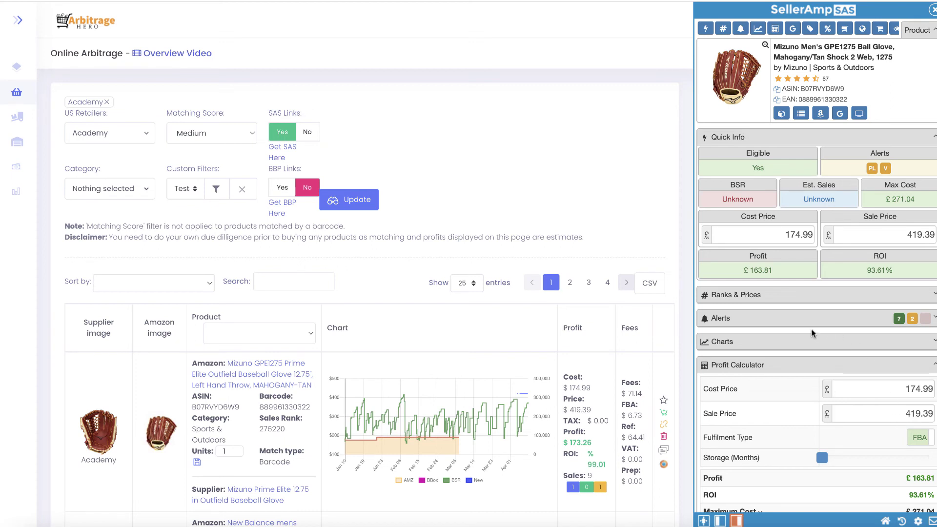
left_click(933, 10)
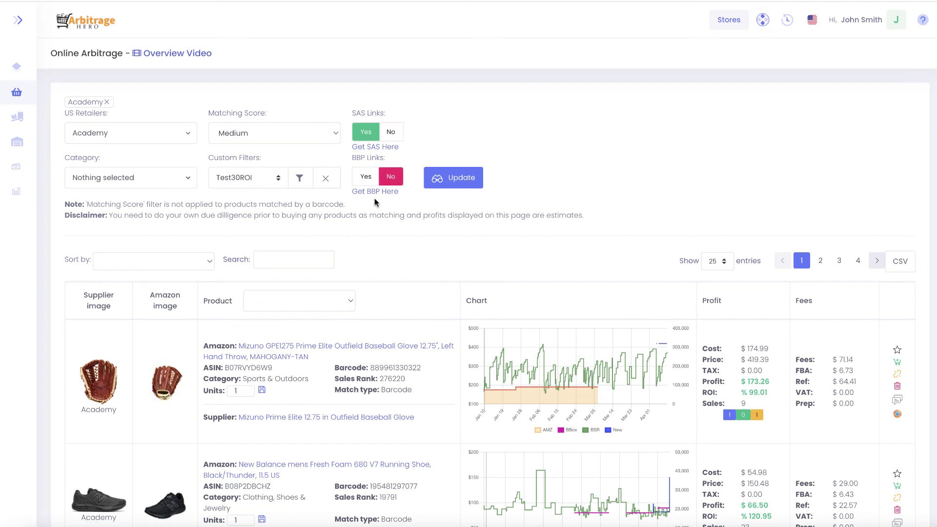
Step: Set SAS Links to No and BBP Links to Yes, then update the results
left_click(390, 132)
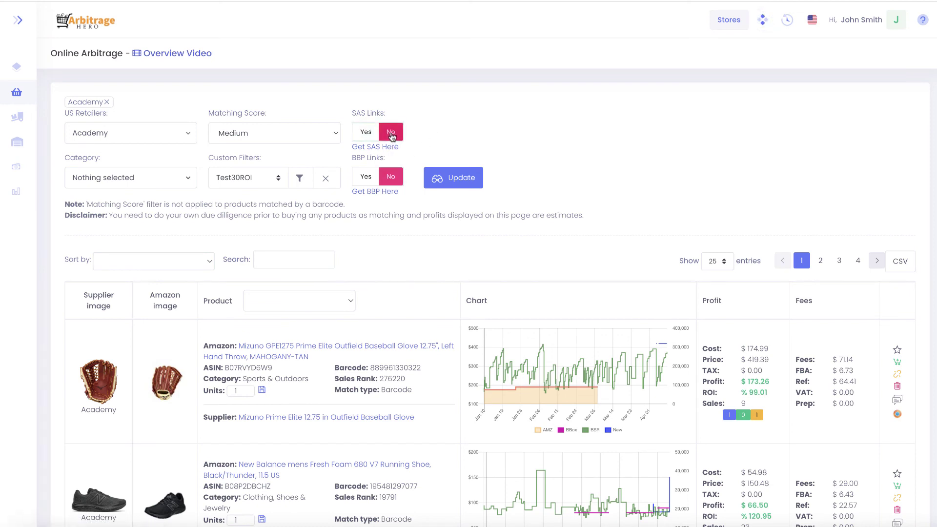
left_click(366, 182)
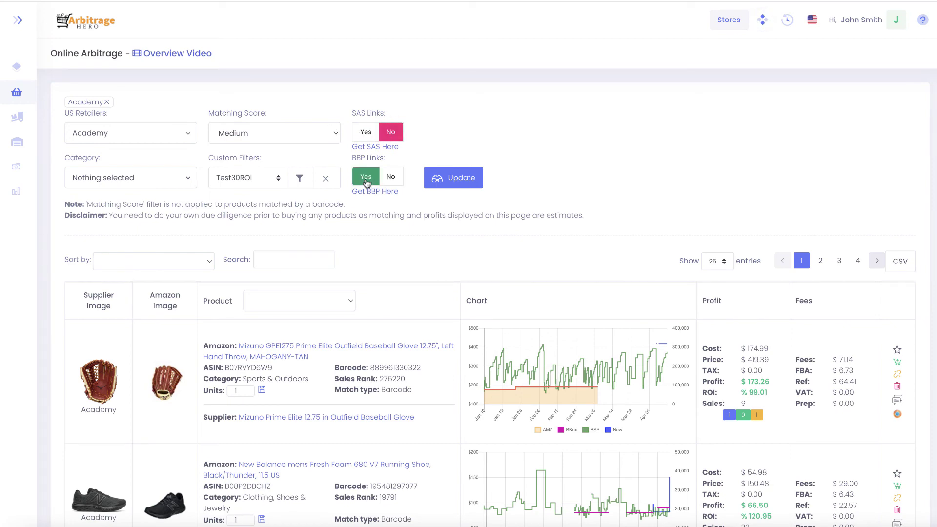
left_click(459, 182)
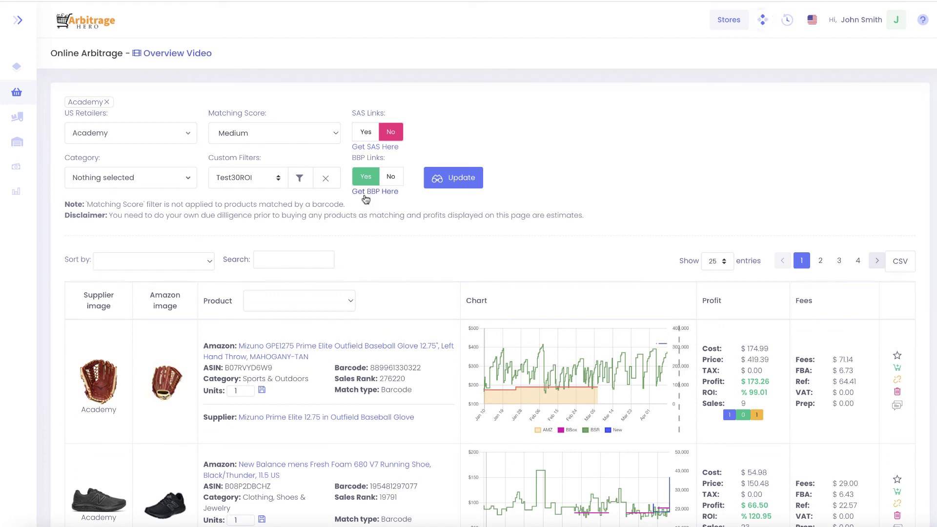
Step: Set BBP Links to No so both SAS and BBP links are off
left_click(391, 177)
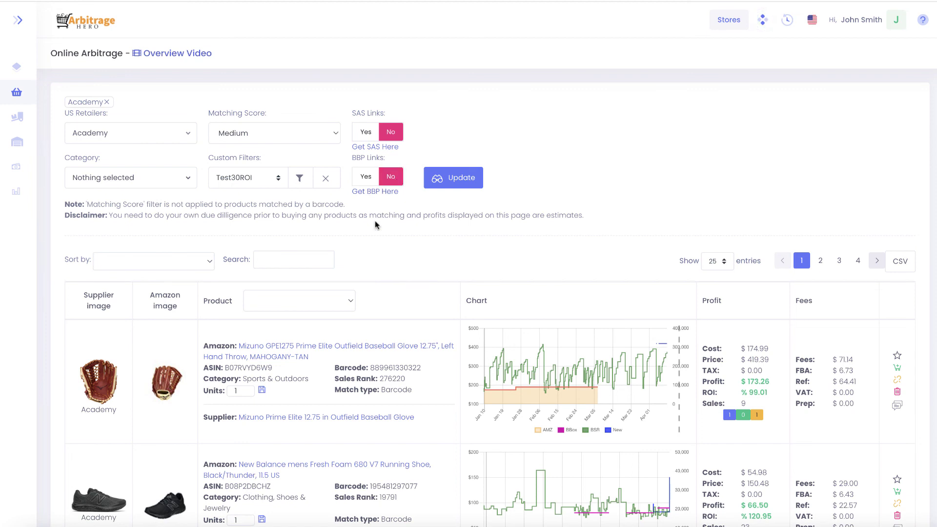